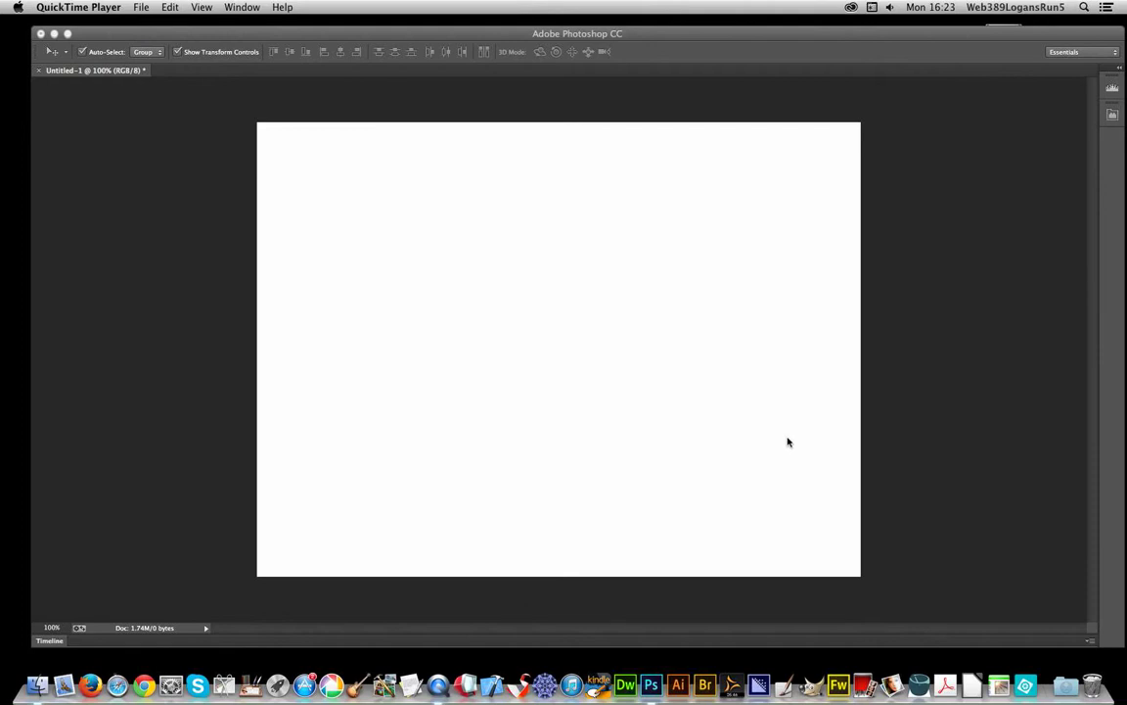
- Make Photoshop the active window, showing the blank Untitled-1 canvas with its layers and history panels
{"action": "left_click", "coordinate": [548, 37]}
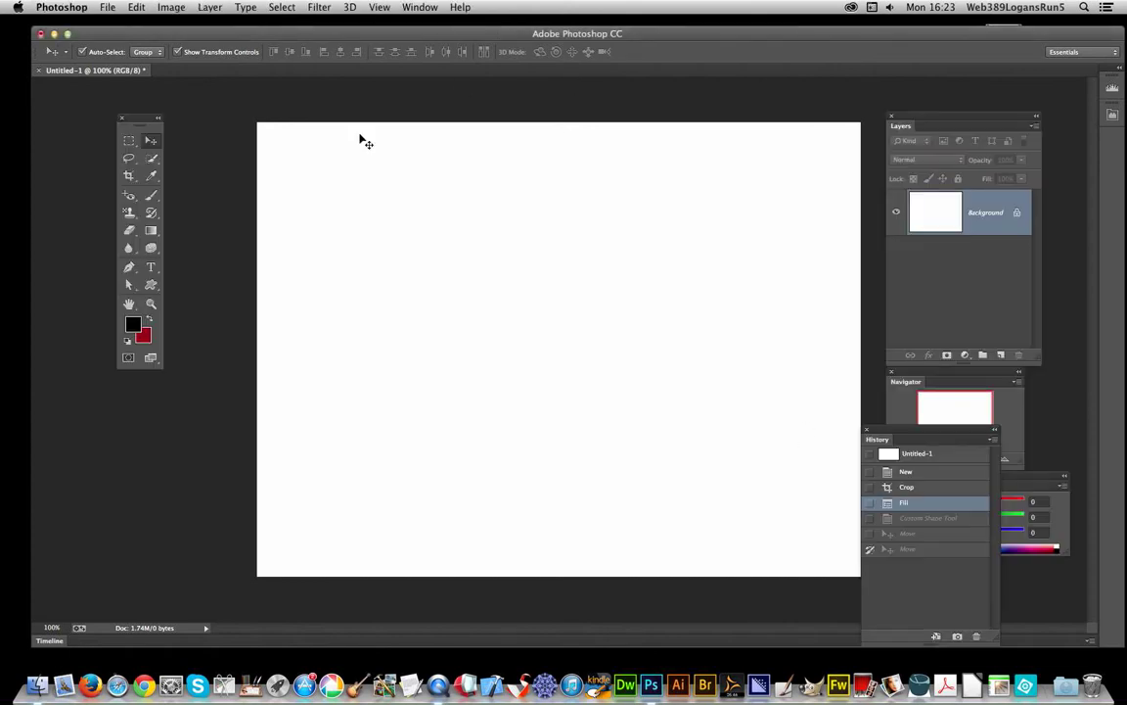
- Choose an ornament in the Custom Shape picker and draw it at the canvas's top-left as layer Shape 1
{"action": "left_click", "coordinate": [153, 284]}
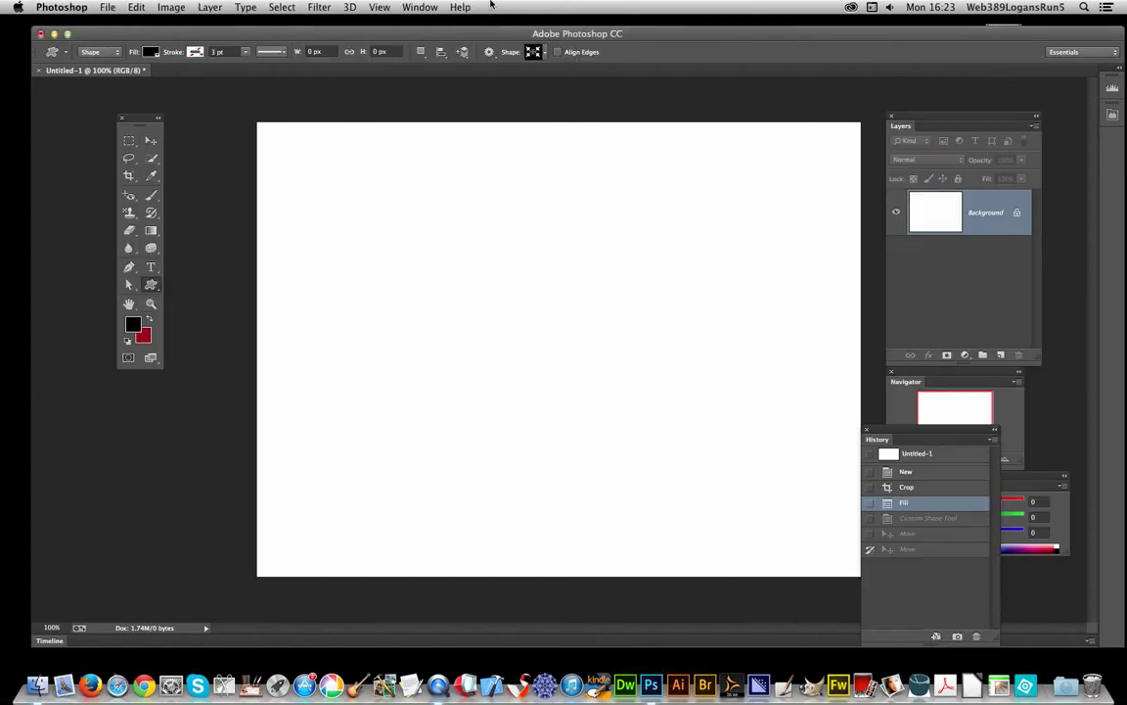
{"action": "left_click", "coordinate": [546, 53]}
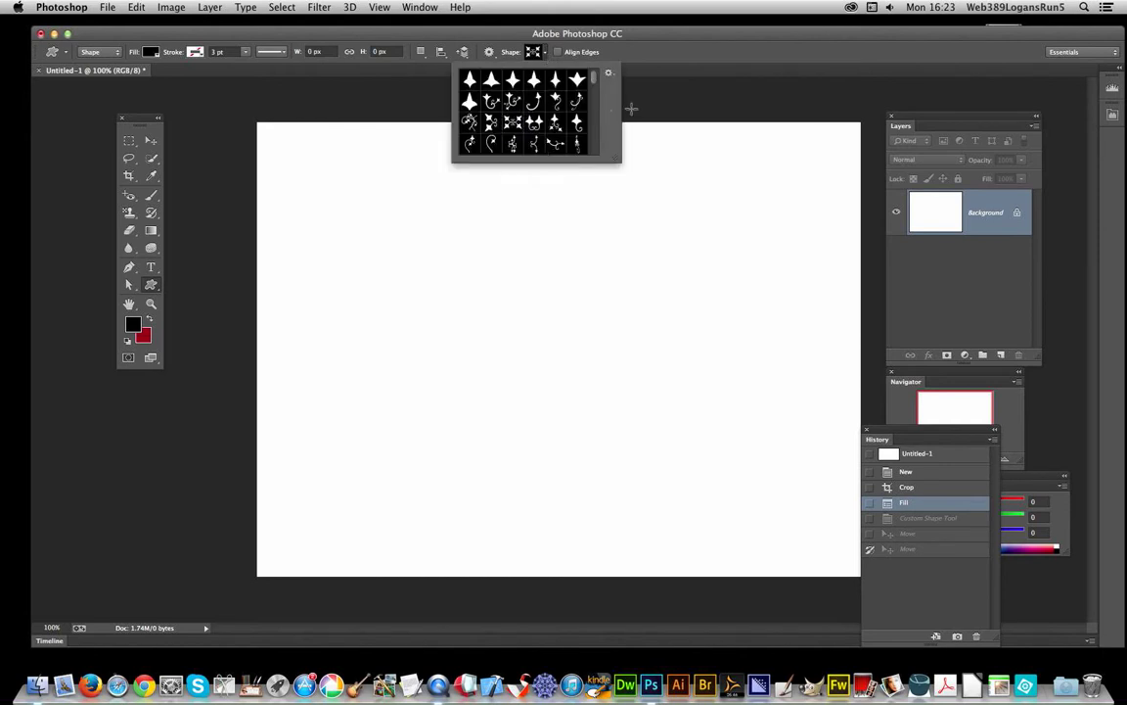
{"action": "left_click_drag", "start_coordinate": [595, 85], "coordinate": [595, 100]}
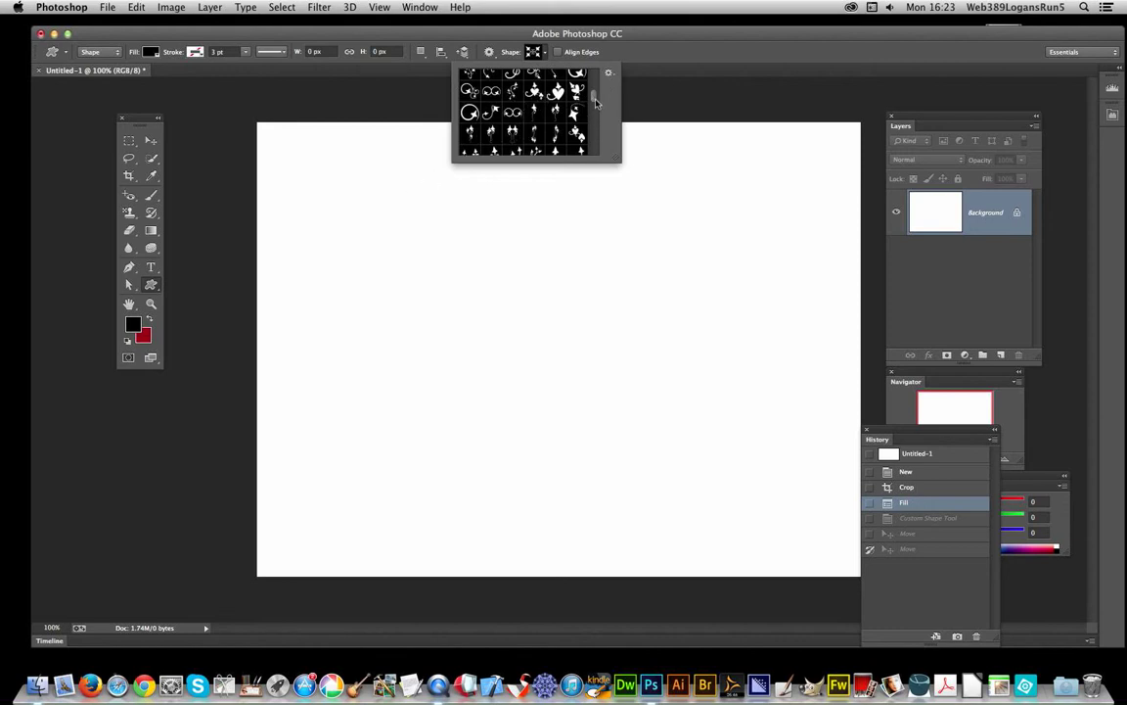
{"action": "left_click_drag", "start_coordinate": [595, 101], "coordinate": [595, 84]}
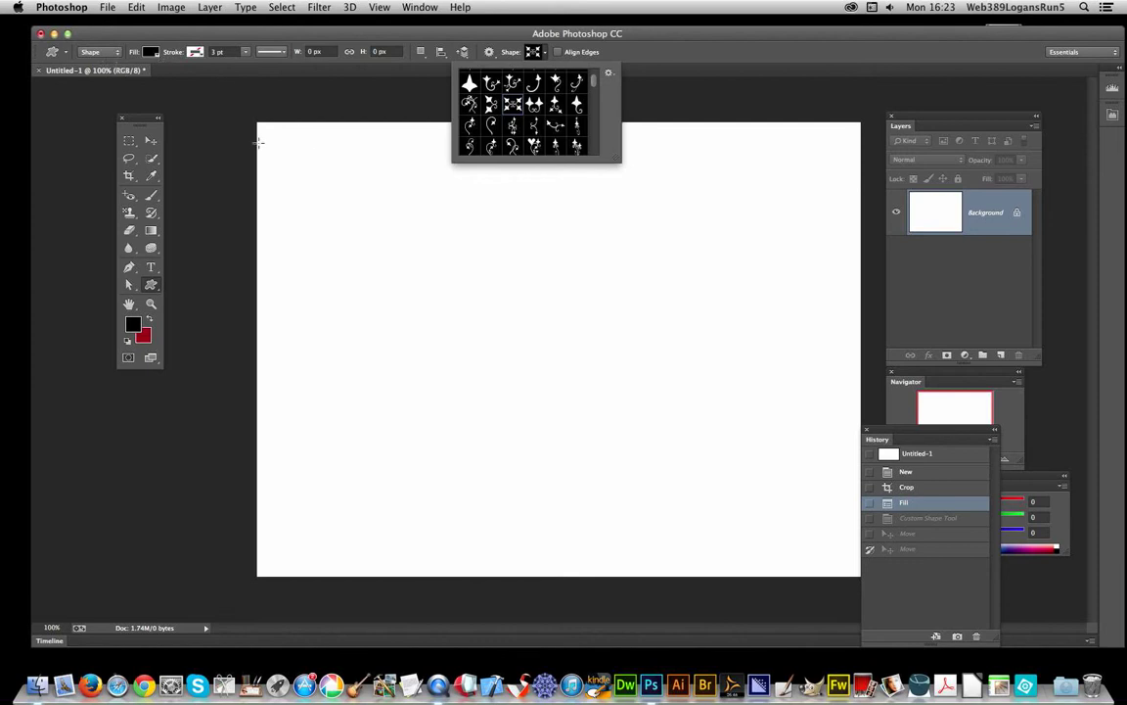
{"action": "left_click_drag", "start_coordinate": [274, 135], "coordinate": [342, 185]}
{"action": "left_click", "coordinate": [151, 140]}
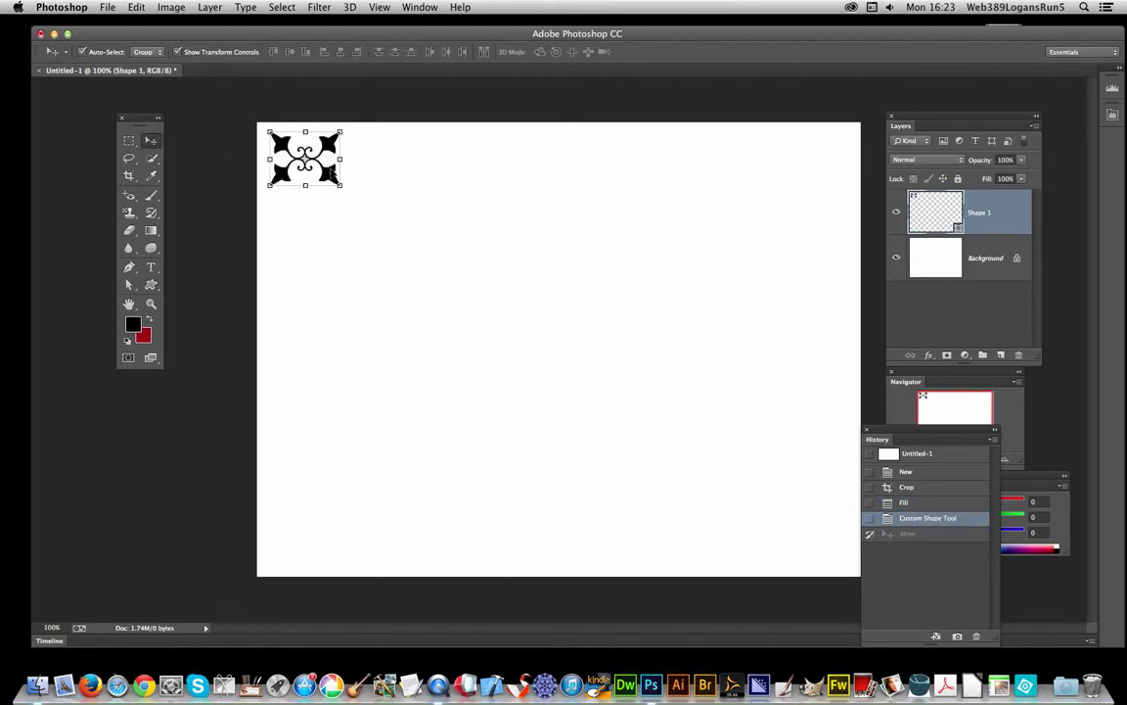
- Alt-drag copies of the ornament along the top row and line them up evenly
{"action": "left_click_drag", "start_coordinate": [337, 145], "coordinate": [407, 146]}
{"action": "left_click", "coordinate": [381, 8]}
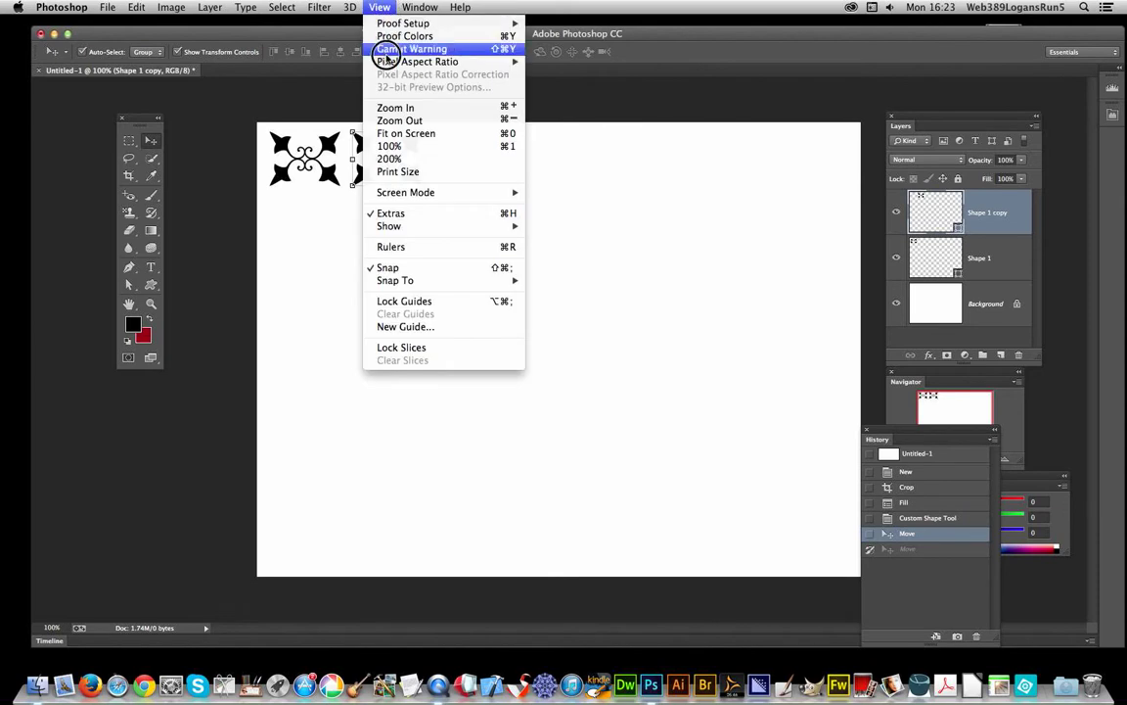
{"action": "mouse_move", "coordinate": [478, 225]}
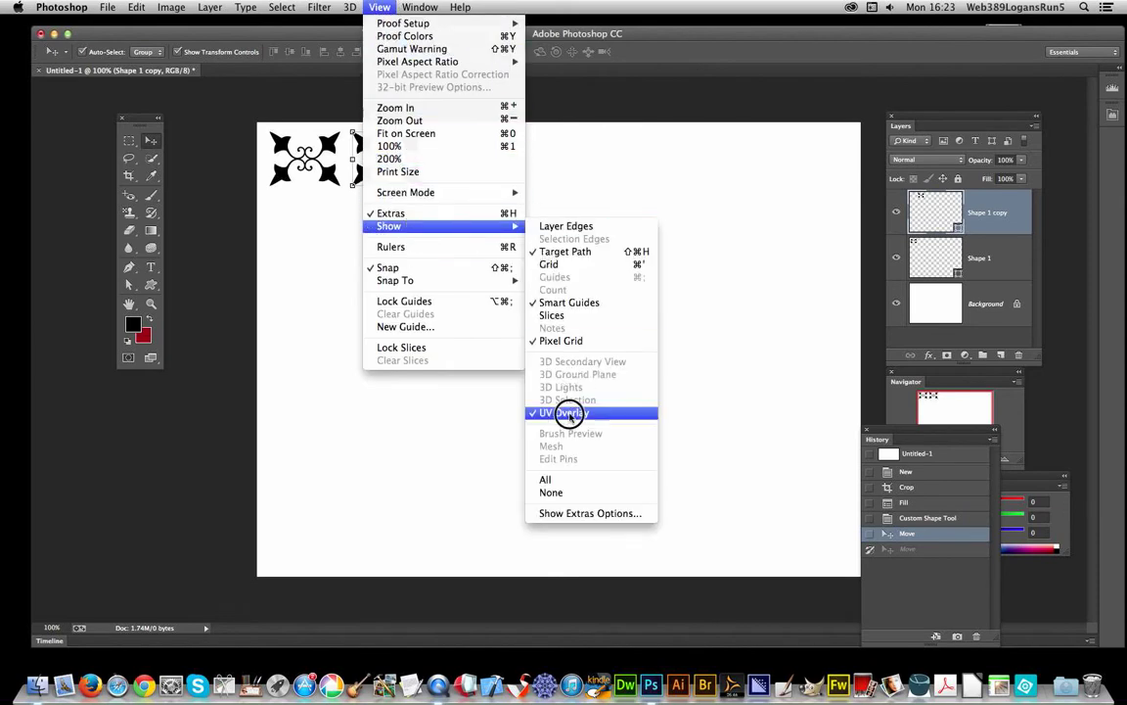
{"action": "left_click", "coordinate": [291, 250]}
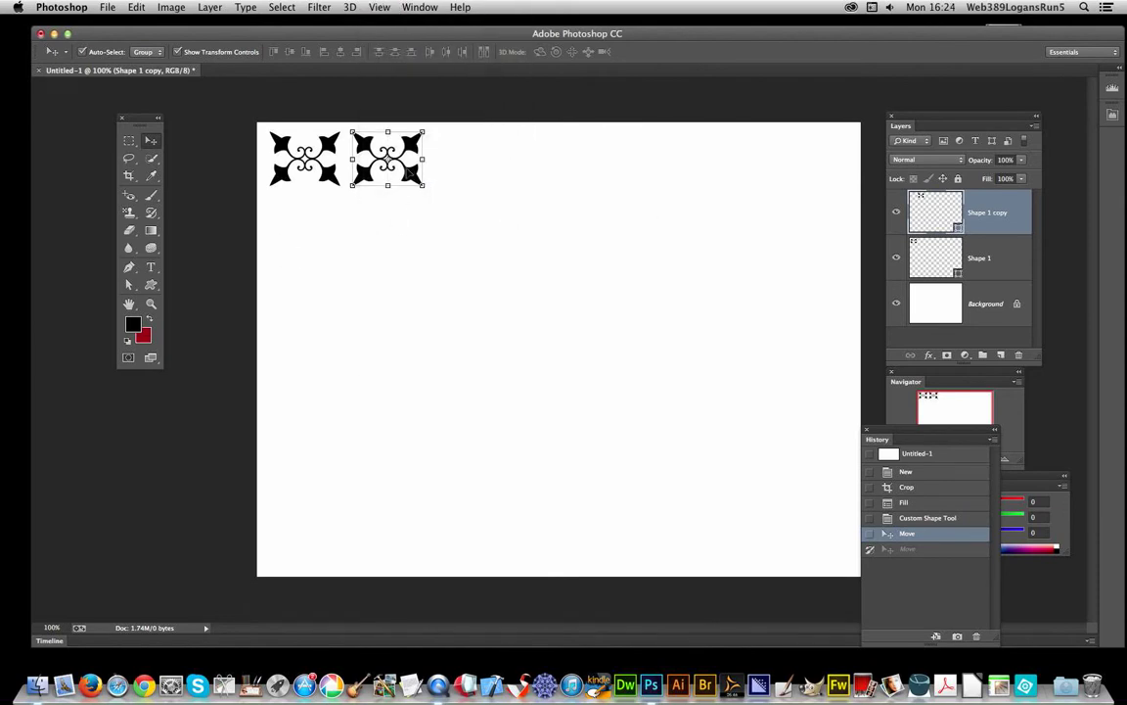
{"action": "left_click_drag", "start_coordinate": [415, 145], "coordinate": [578, 138]}
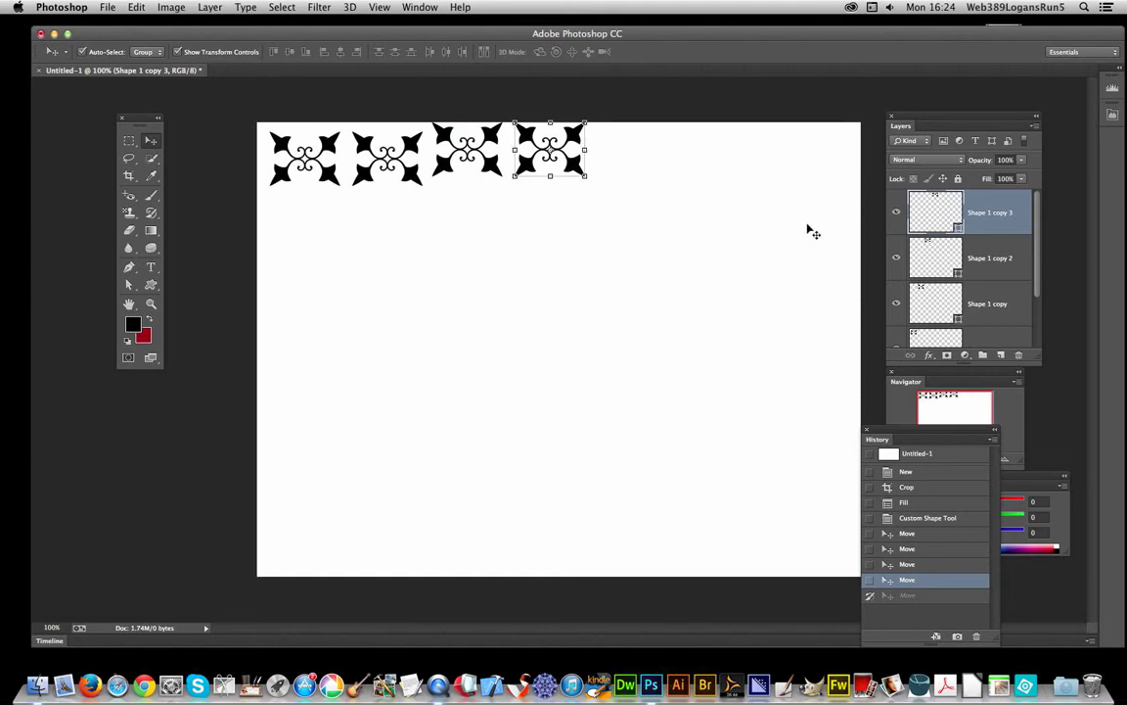
{"action": "left_click", "coordinate": [501, 152]}
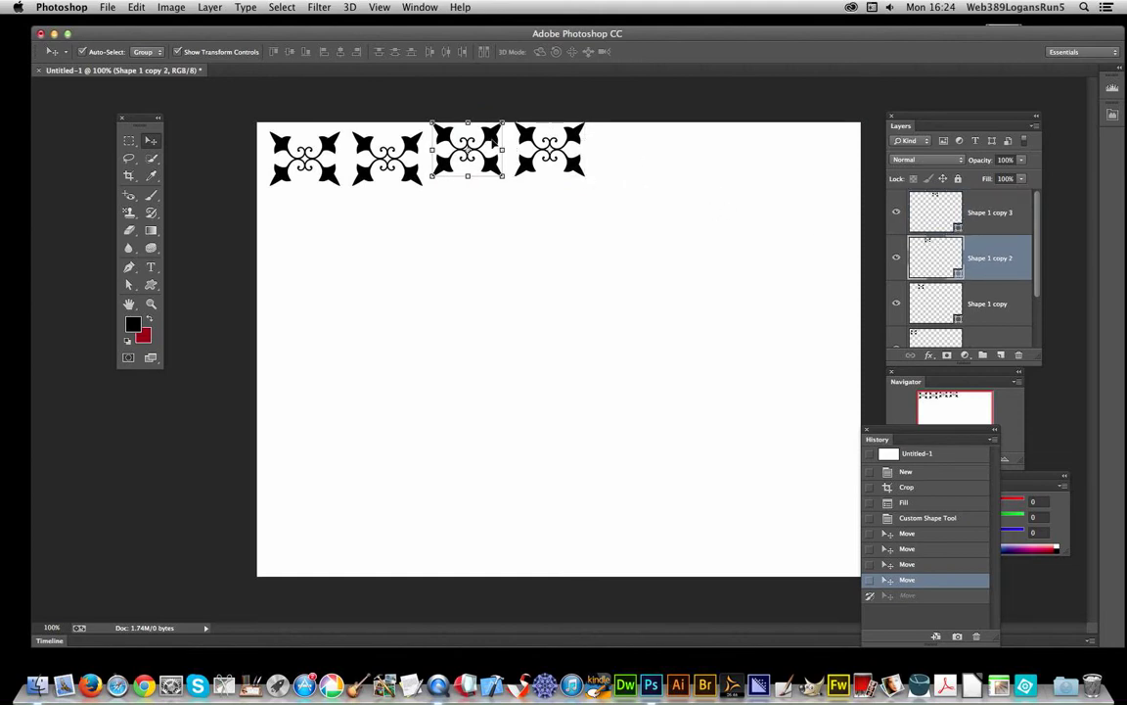
{"action": "left_click_drag", "start_coordinate": [494, 142], "coordinate": [485, 153]}
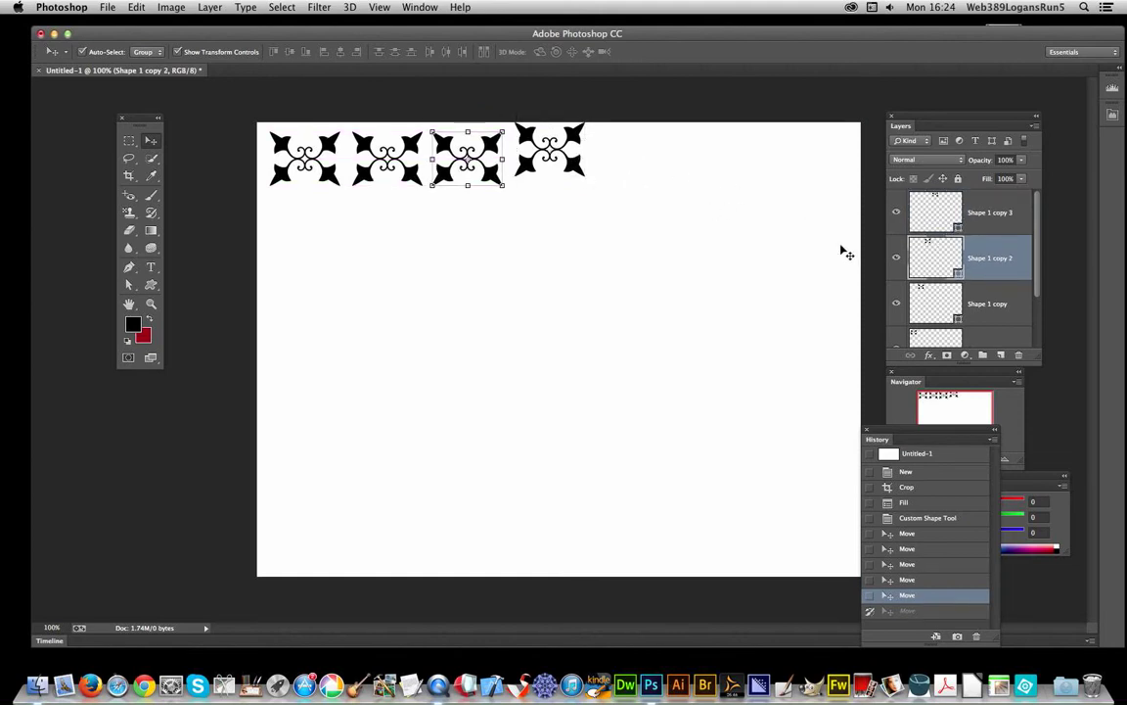
{"action": "left_click_drag", "start_coordinate": [577, 139], "coordinate": [330, 210]}
- Fill in the left column and bottom row with copies, then reselect the original ornament's layer
{"action": "left_click", "coordinate": [381, 399], "text": "alt"}
{"action": "left_click", "coordinate": [336, 340], "text": "alt"}
{"action": "left_click", "coordinate": [331, 210], "text": "alt"}
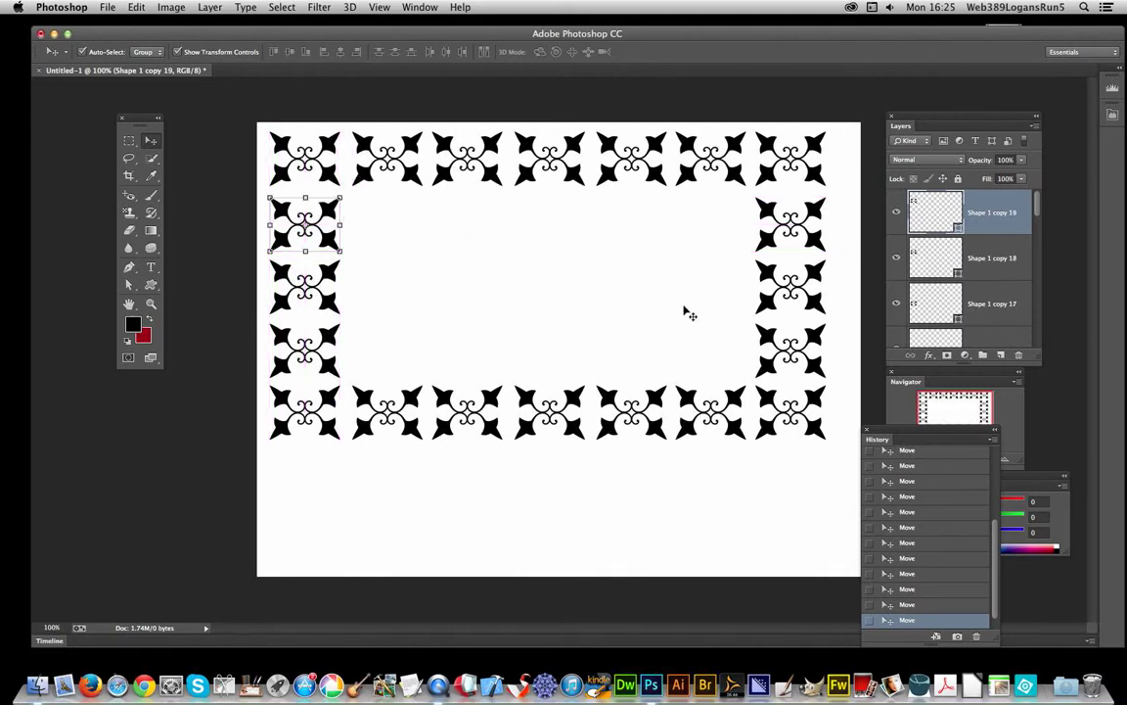
{"action": "right_click", "coordinate": [335, 150]}
{"action": "left_click", "coordinate": [358, 151]}
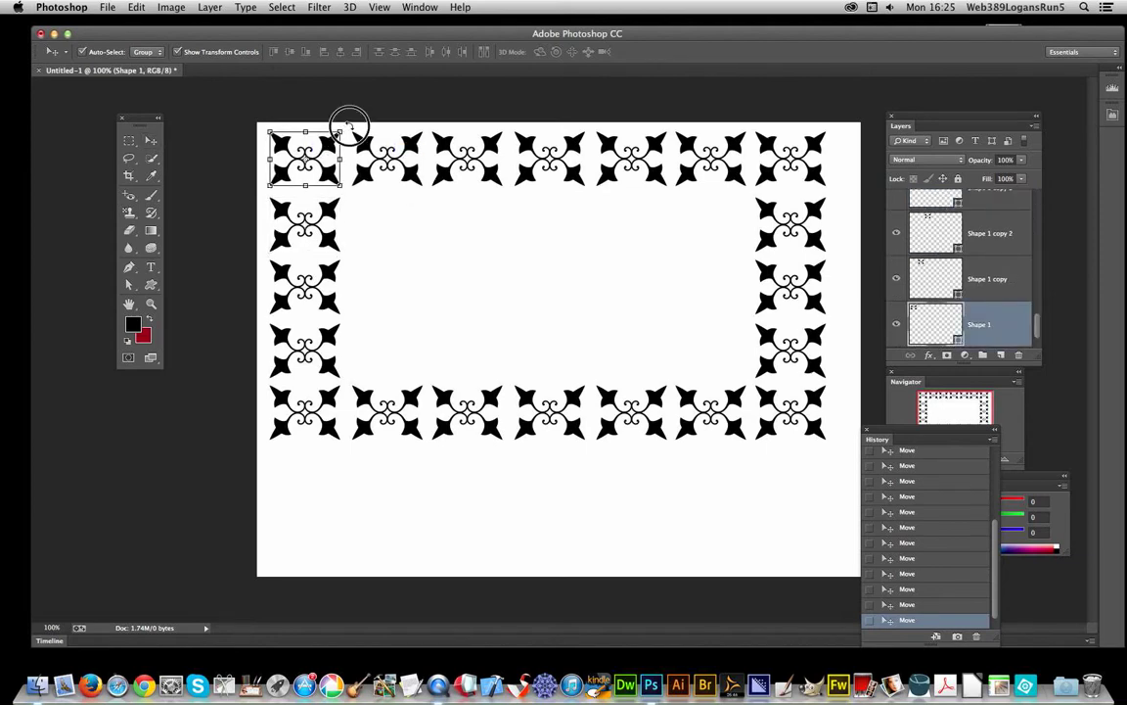
- Rotate the top-left ornament to about -45° and the top-right ornament diagonally
{"action": "left_click_drag", "start_coordinate": [347, 120], "coordinate": [285, 123]}
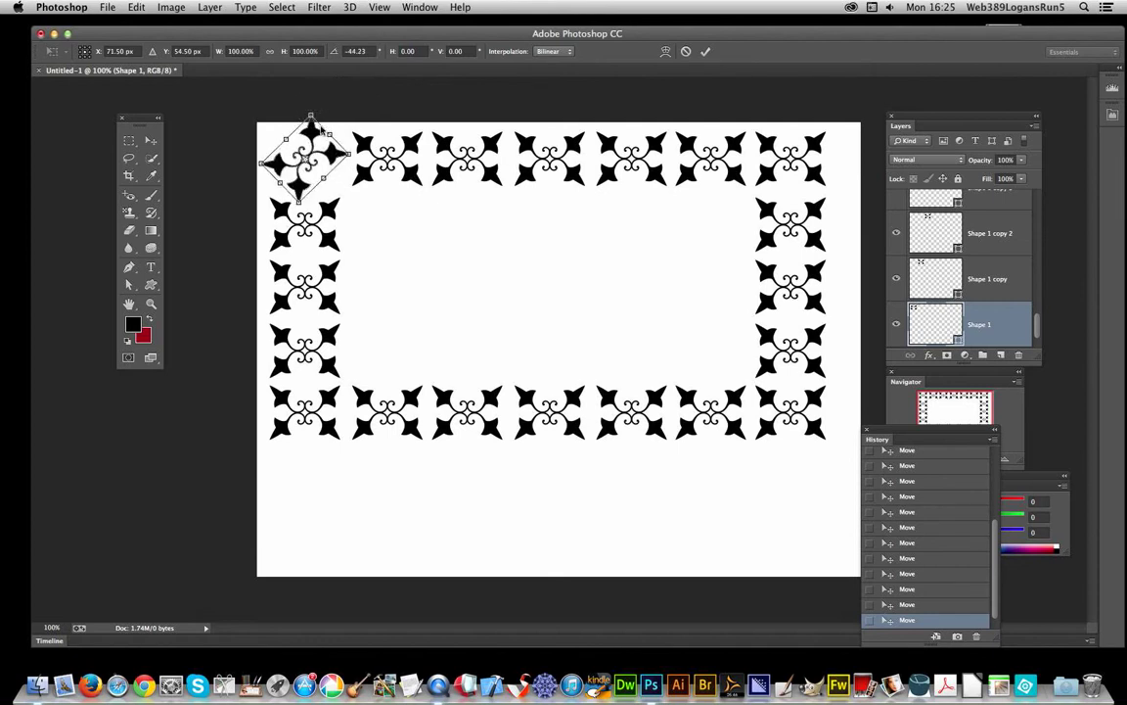
{"action": "key", "text": "Return"}
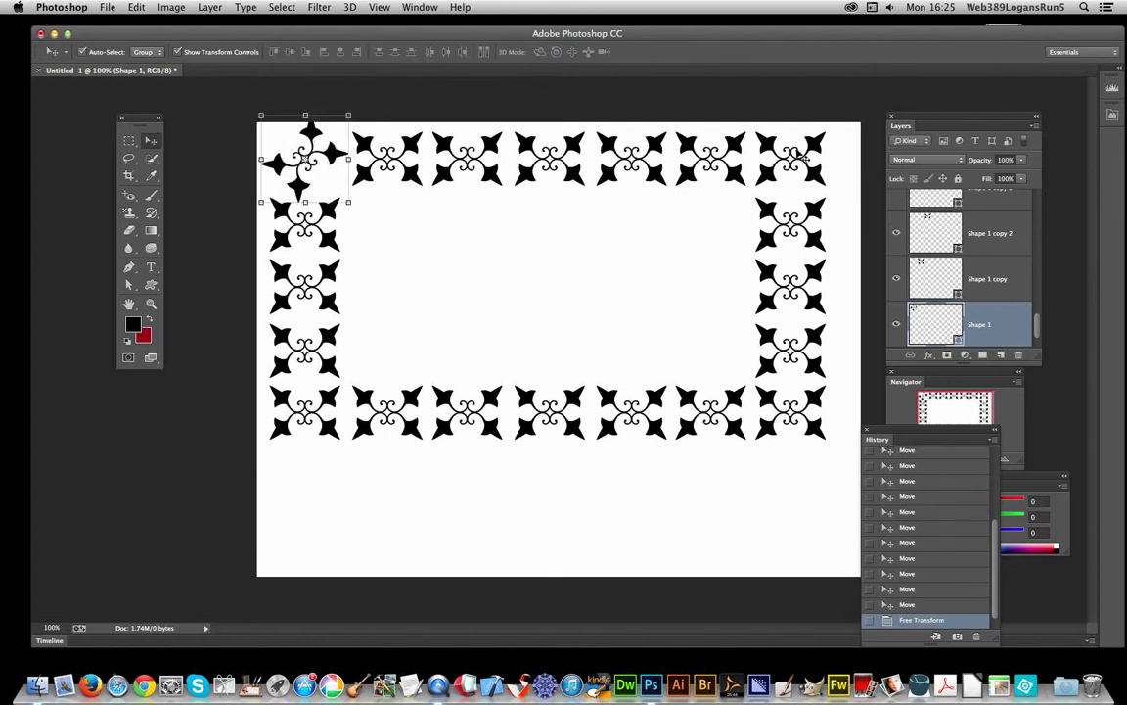
{"action": "left_click", "coordinate": [822, 157]}
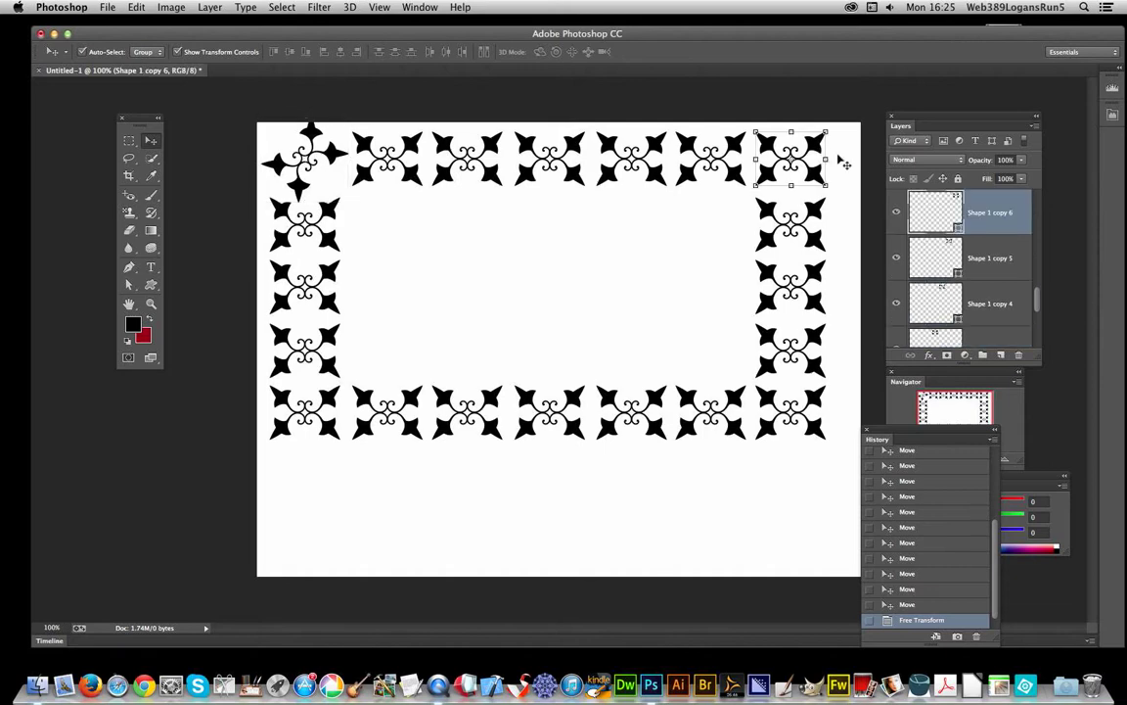
{"action": "left_click_drag", "start_coordinate": [837, 126], "coordinate": [822, 167]}
{"action": "key", "text": "Return"}
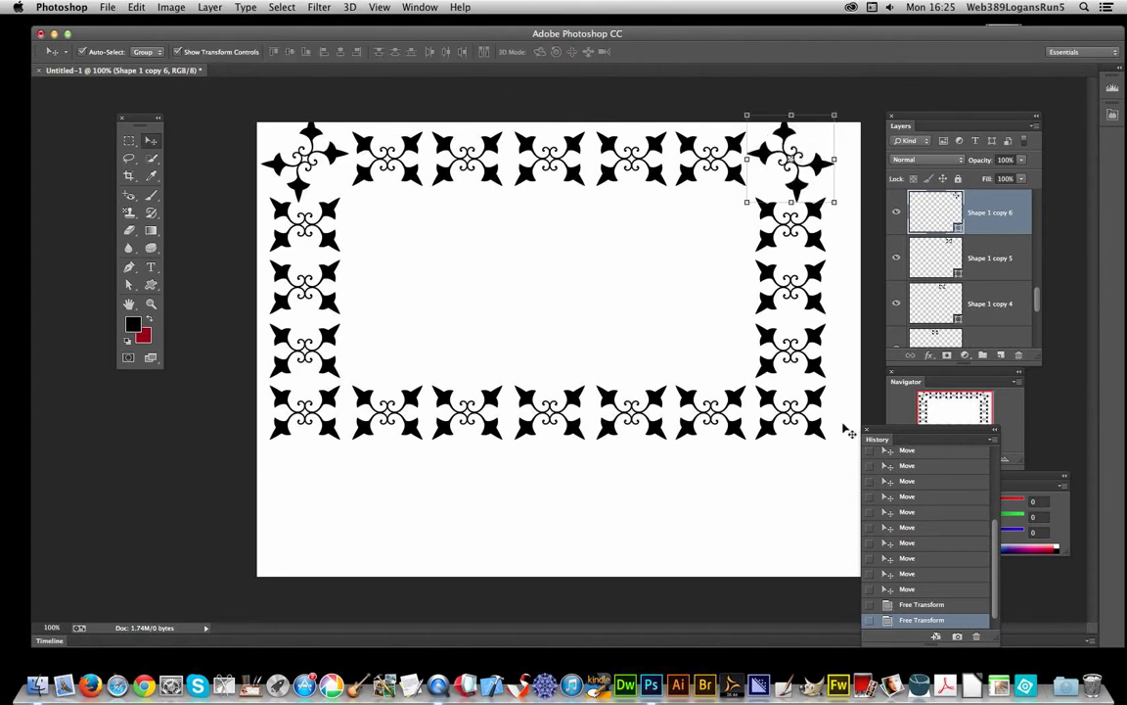
- Rotate the bottom-right and bottom-left corner ornaments diagonally, then select layer Shape 1 copy 19
{"action": "left_click", "coordinate": [826, 414]}
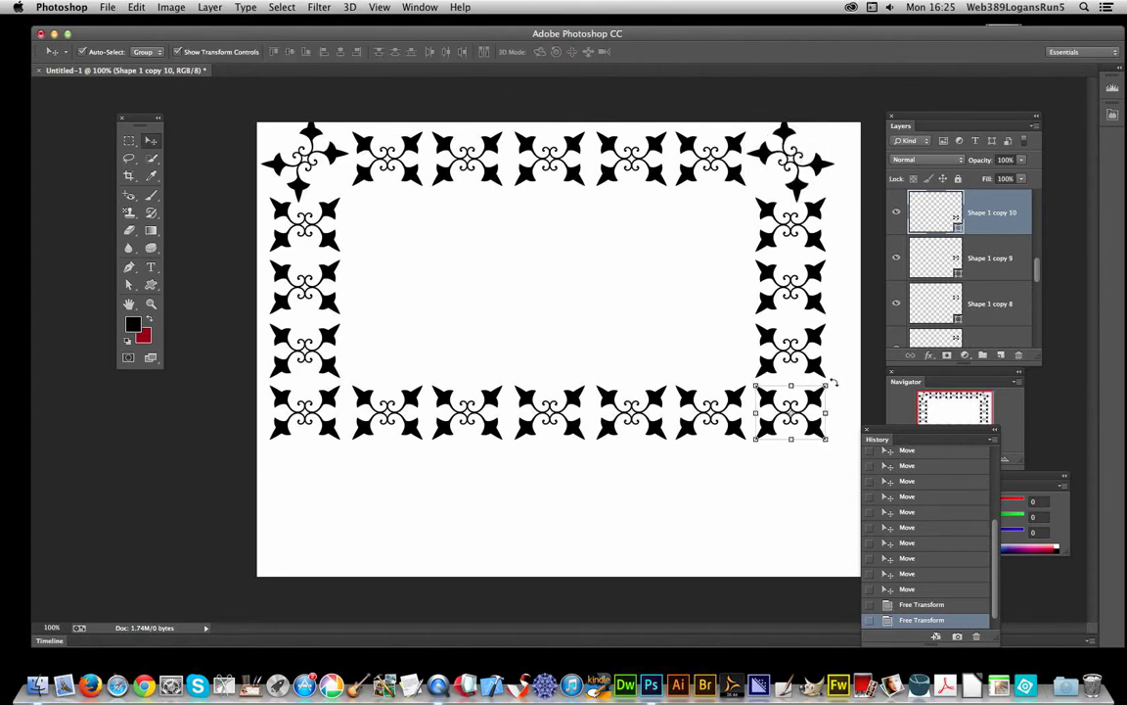
{"action": "left_click_drag", "start_coordinate": [834, 383], "coordinate": [804, 388]}
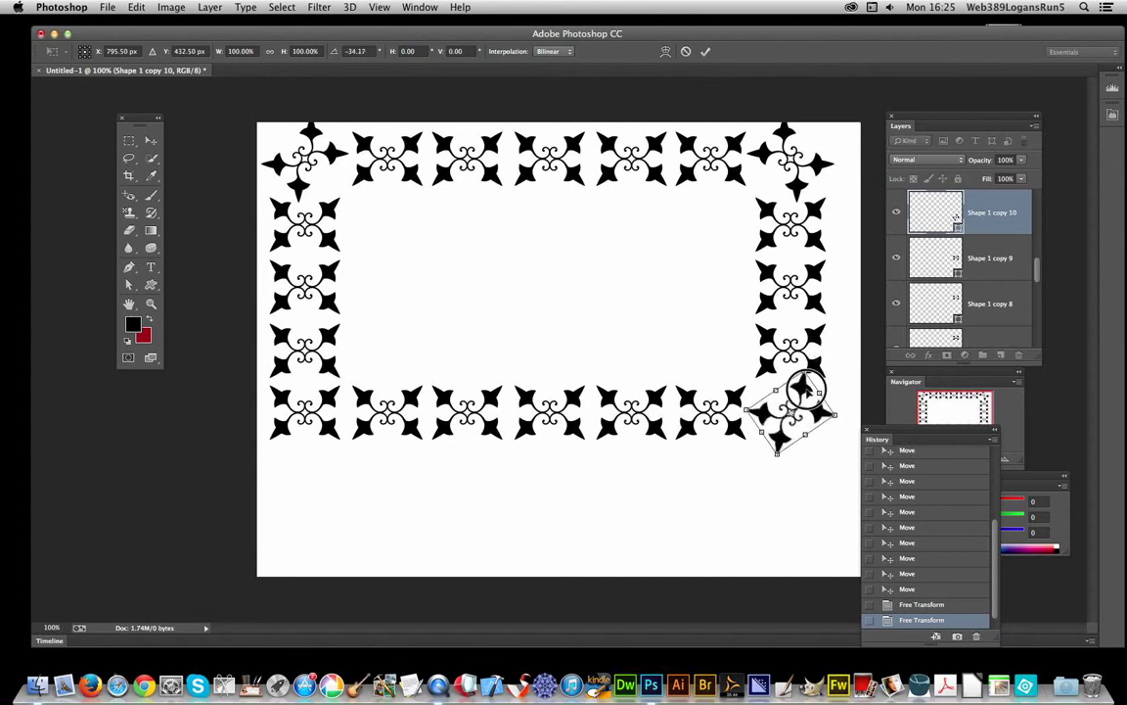
{"action": "key", "text": "Return"}
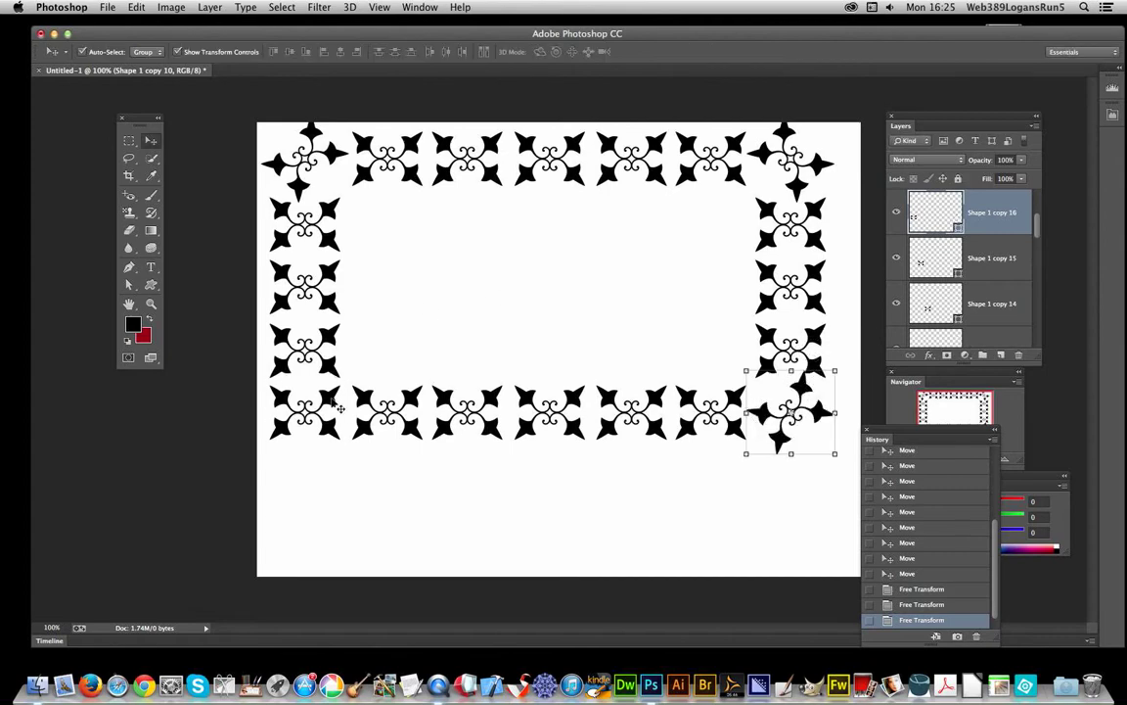
{"action": "left_click", "coordinate": [340, 406]}
{"action": "left_click_drag", "start_coordinate": [350, 376], "coordinate": [321, 413]}
{"action": "key", "text": "Return"}
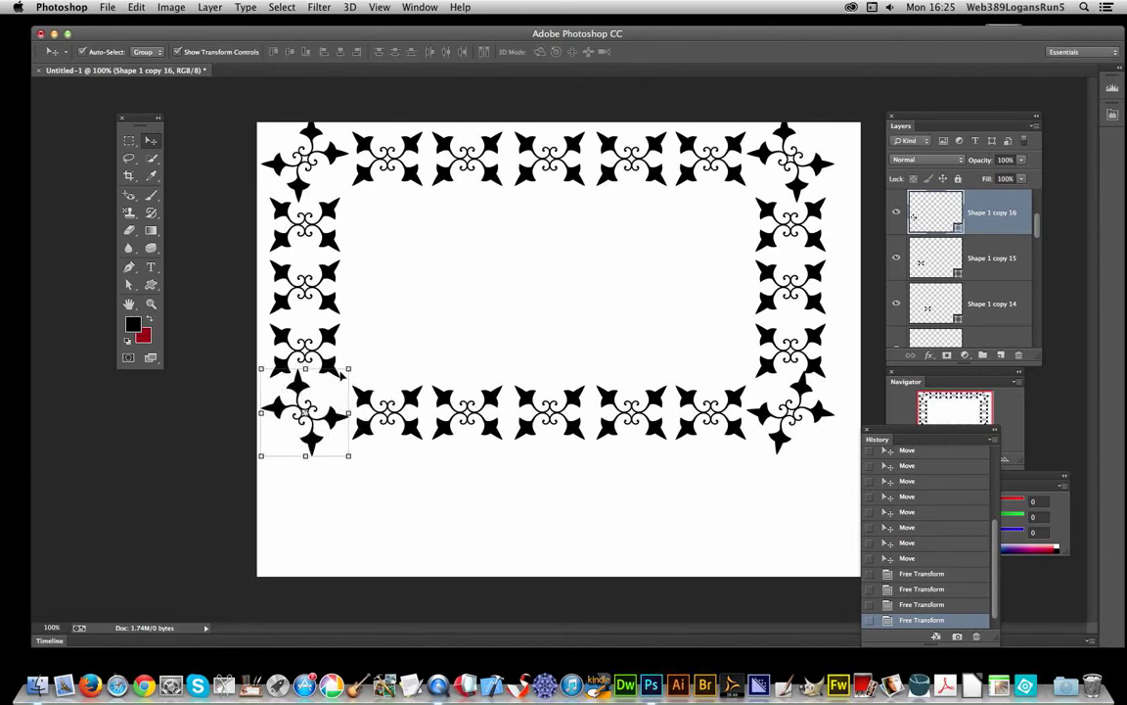
{"action": "left_click_drag", "start_coordinate": [1036, 227], "coordinate": [1034, 181]}
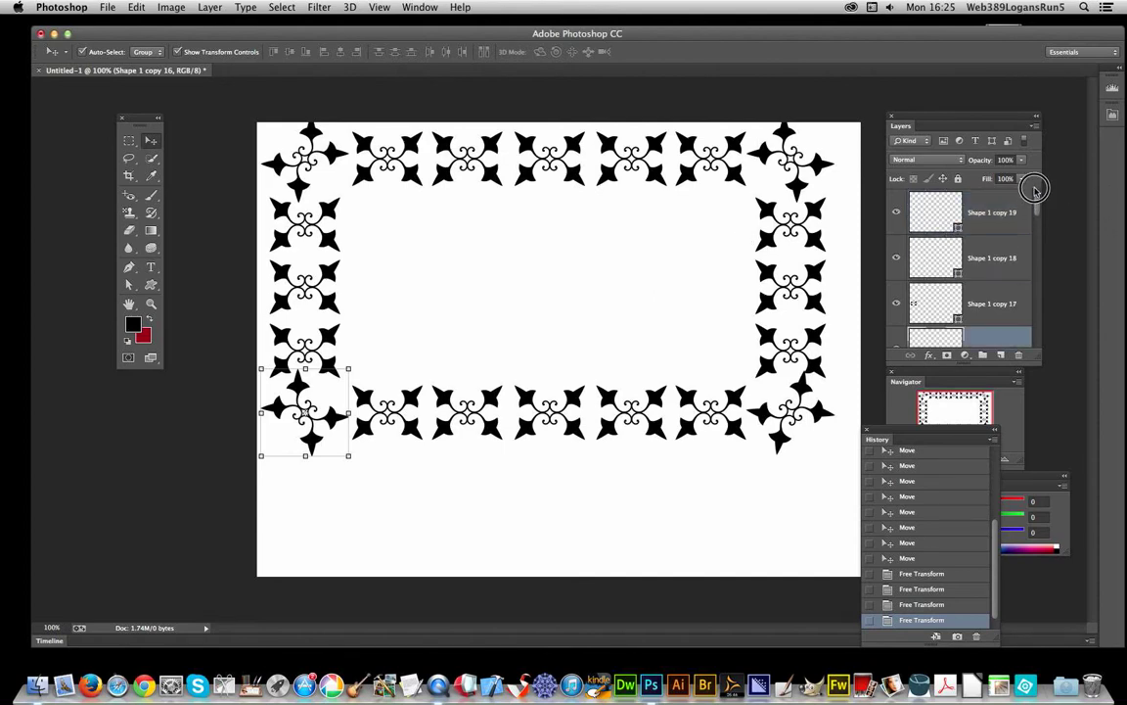
{"action": "left_click", "coordinate": [1033, 214]}
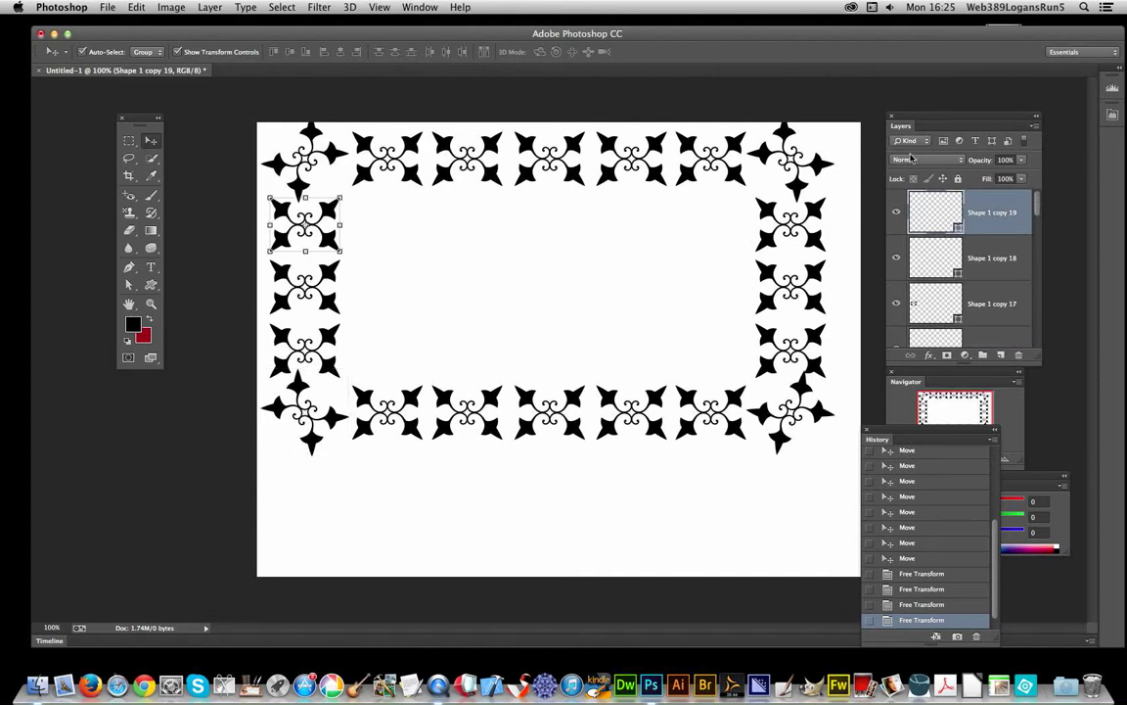
{"action": "left_click_drag", "start_coordinate": [1039, 203], "coordinate": [1029, 336]}
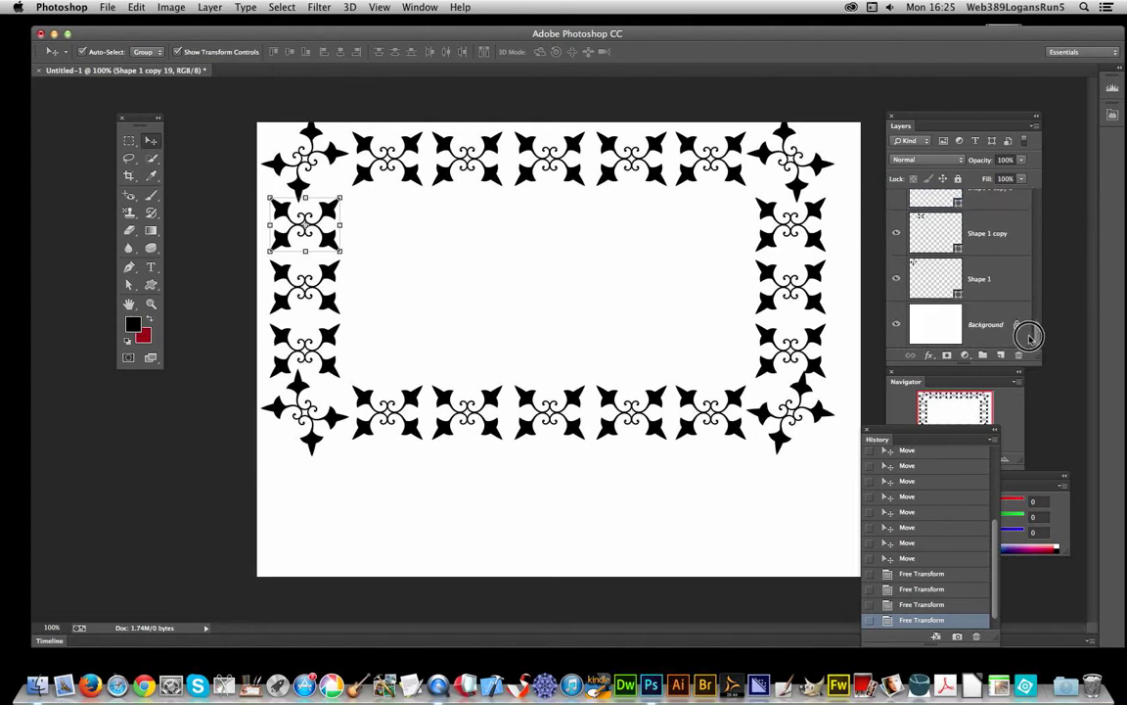
- Group all the Shape layers into Group 1 and shift the border down and right
{"action": "left_click", "coordinate": [1001, 283], "text": "shift"}
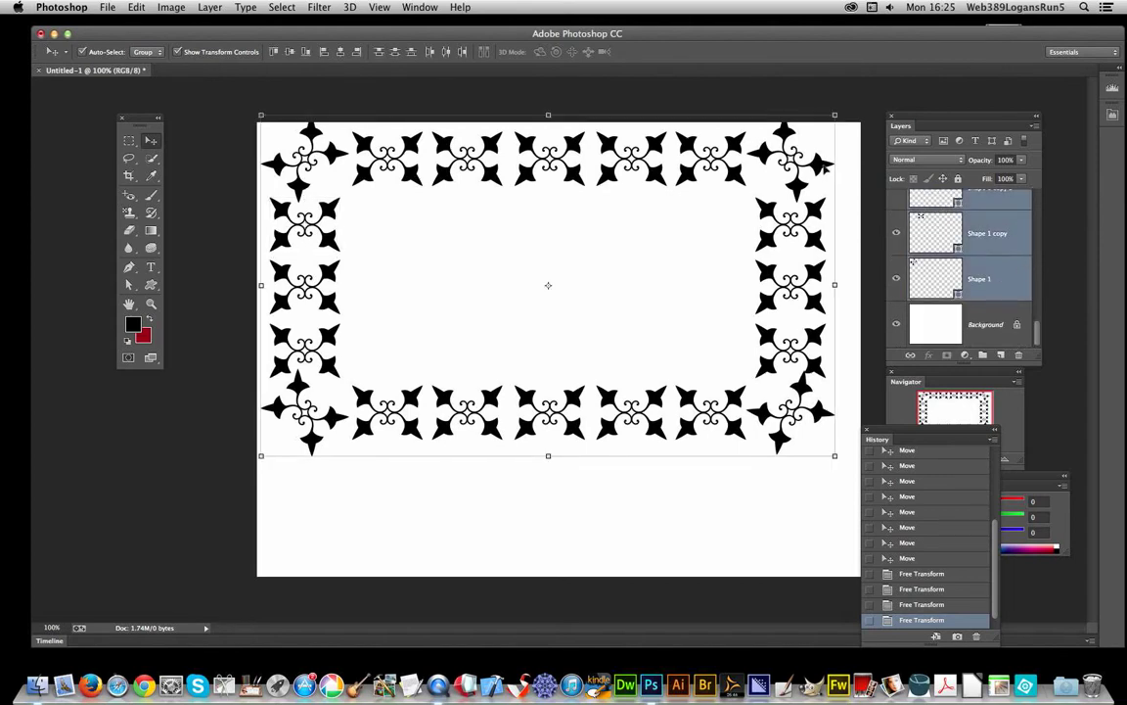
{"action": "left_click", "coordinate": [213, 7]}
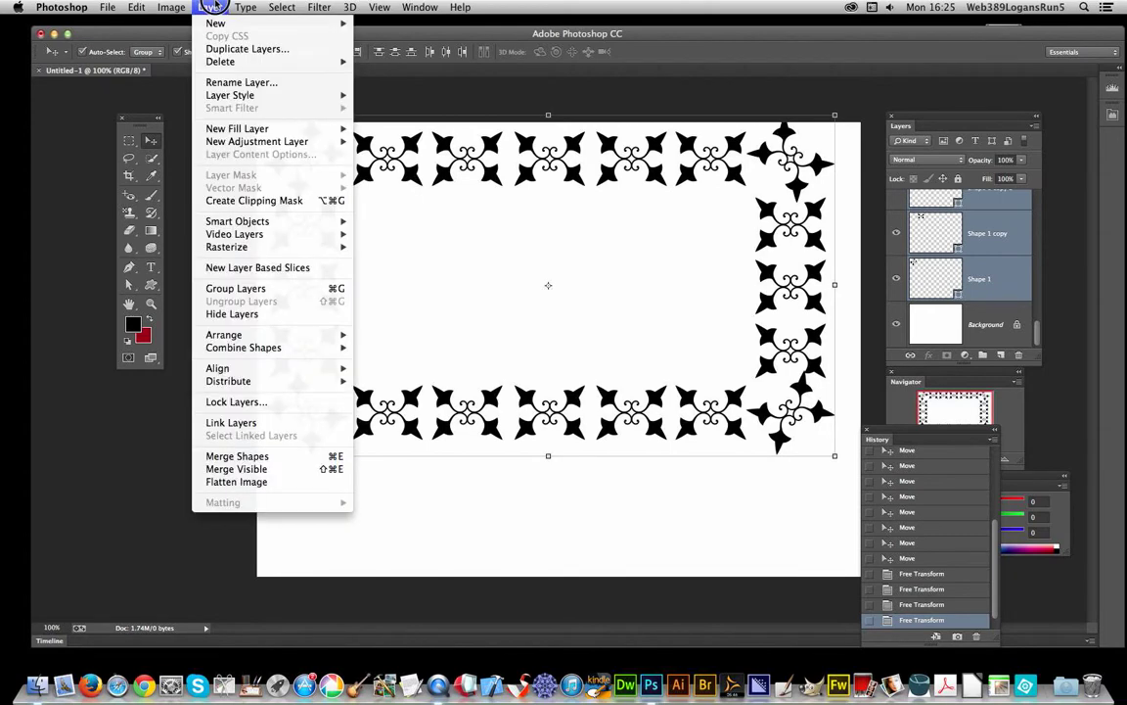
{"action": "left_click", "coordinate": [233, 288]}
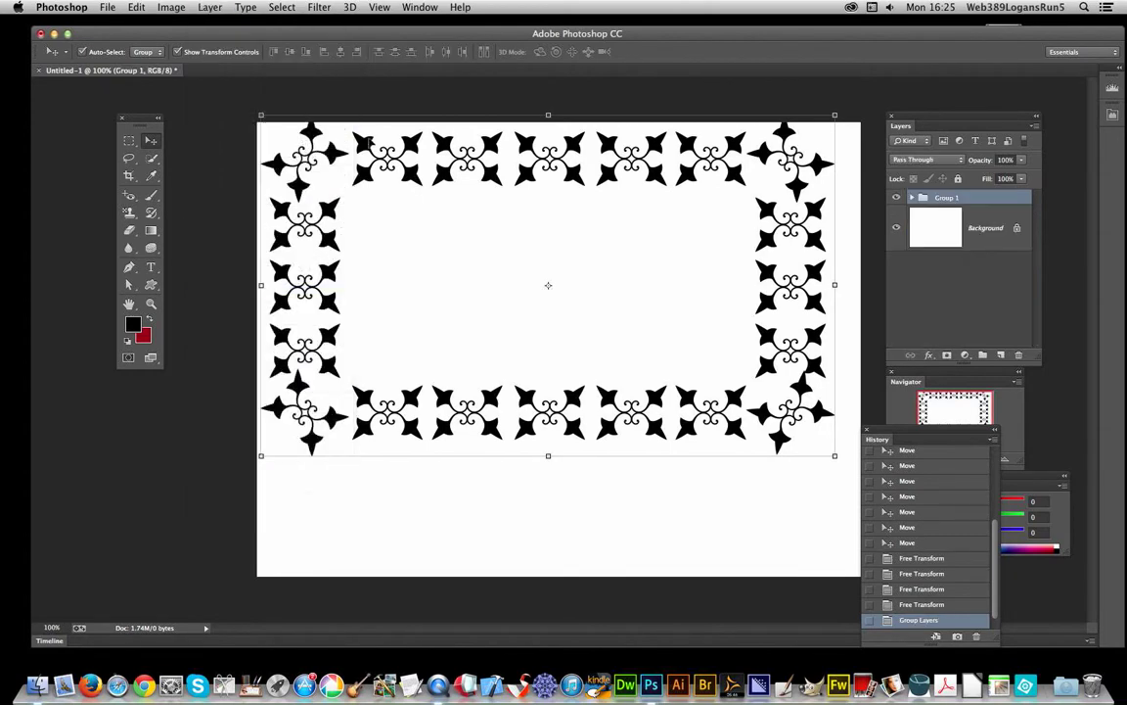
{"action": "left_click_drag", "start_coordinate": [368, 144], "coordinate": [370, 181]}
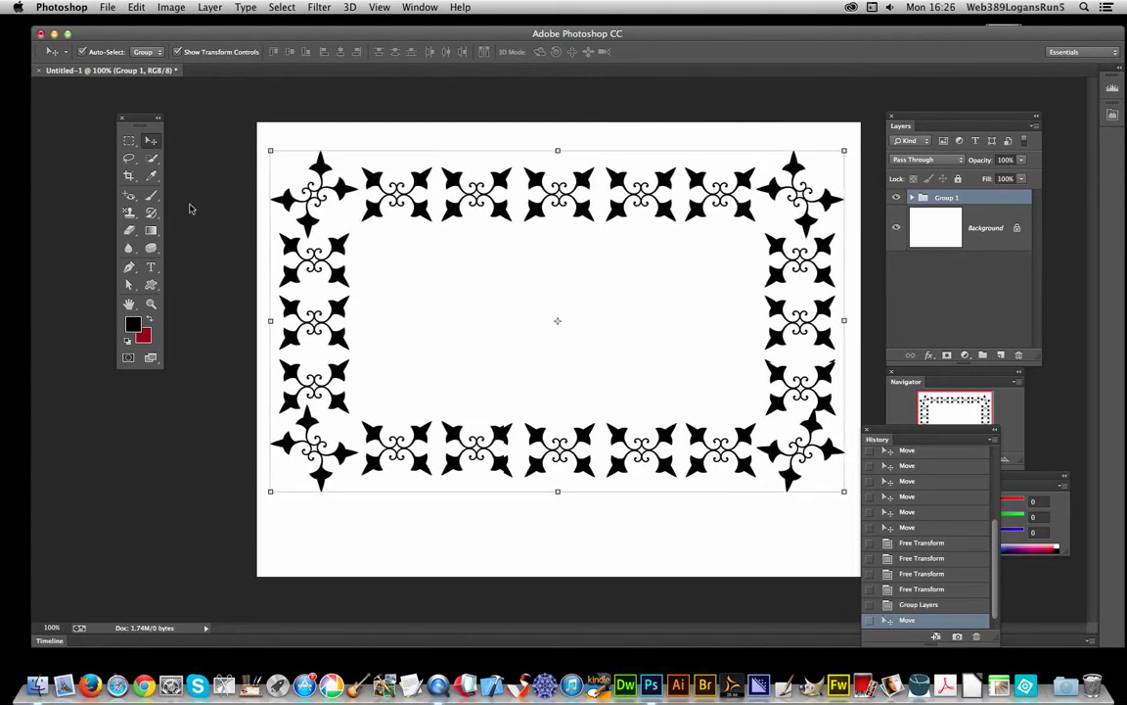
- Flatten the image into a single Background layer
{"action": "left_click", "coordinate": [211, 8]}
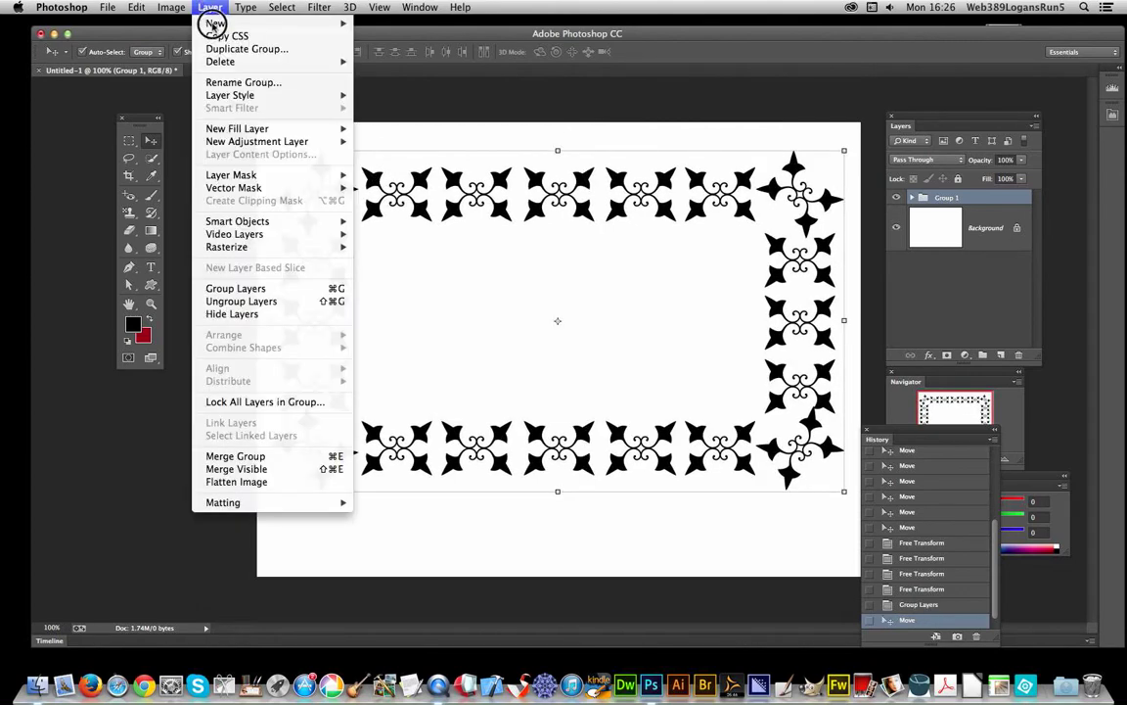
{"action": "left_click", "coordinate": [272, 485]}
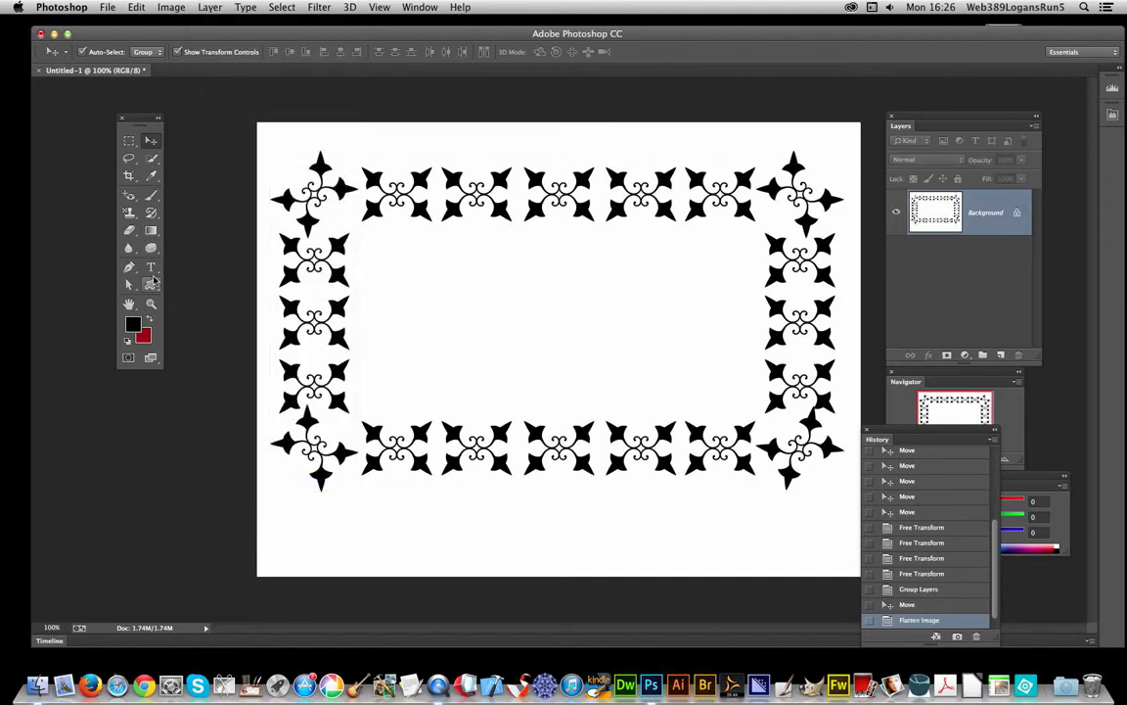
{"action": "left_click_drag", "start_coordinate": [152, 283], "coordinate": [196, 266]}
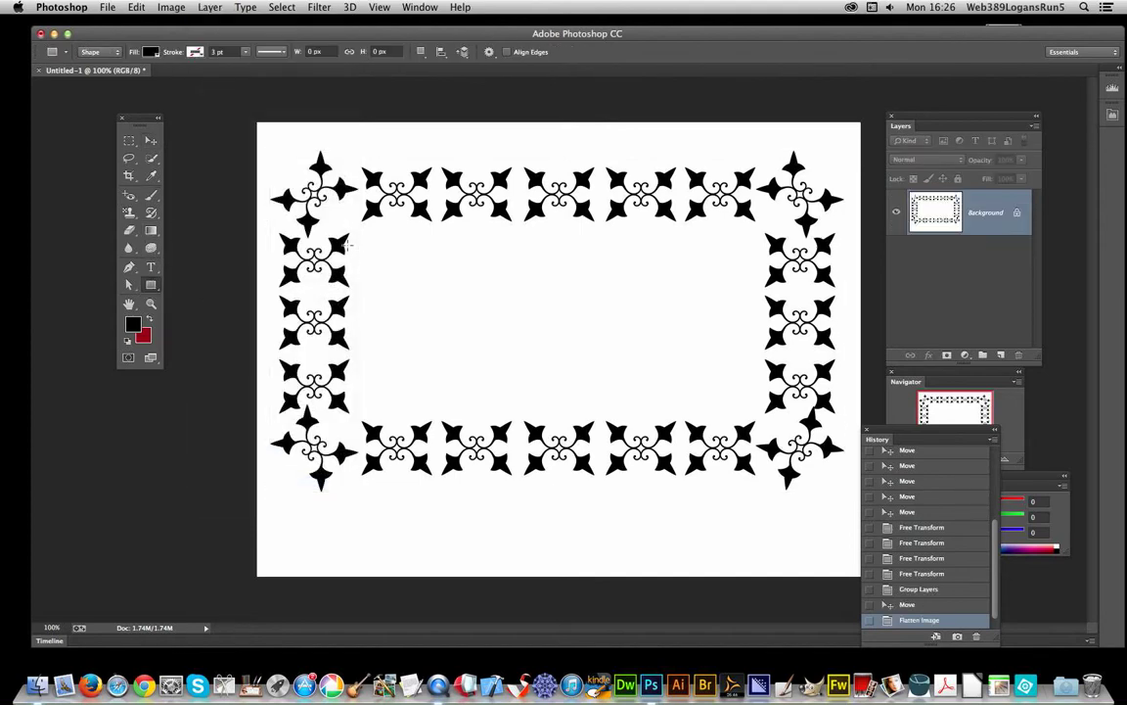
- Draw thin black rectangle bars inside the border's left, right and top edges, then flatten them
{"action": "left_click_drag", "start_coordinate": [360, 231], "coordinate": [752, 407]}
{"action": "left_click_drag", "start_coordinate": [738, 235], "coordinate": [744, 380]}
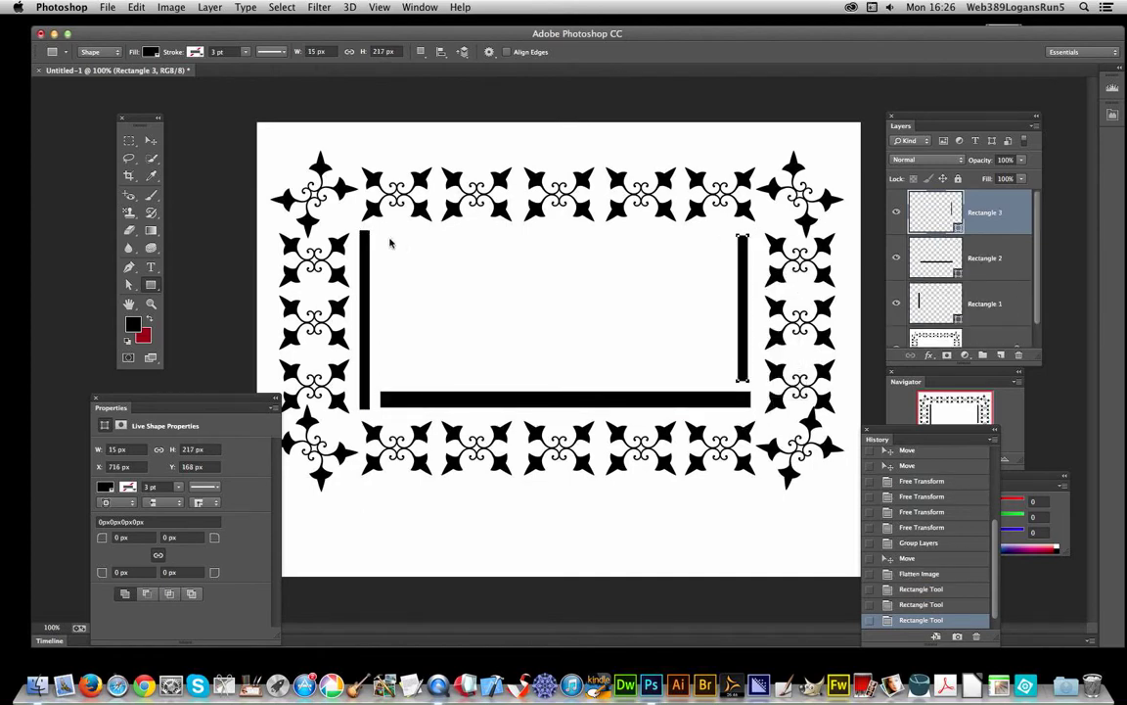
{"action": "left_click_drag", "start_coordinate": [378, 235], "coordinate": [728, 243]}
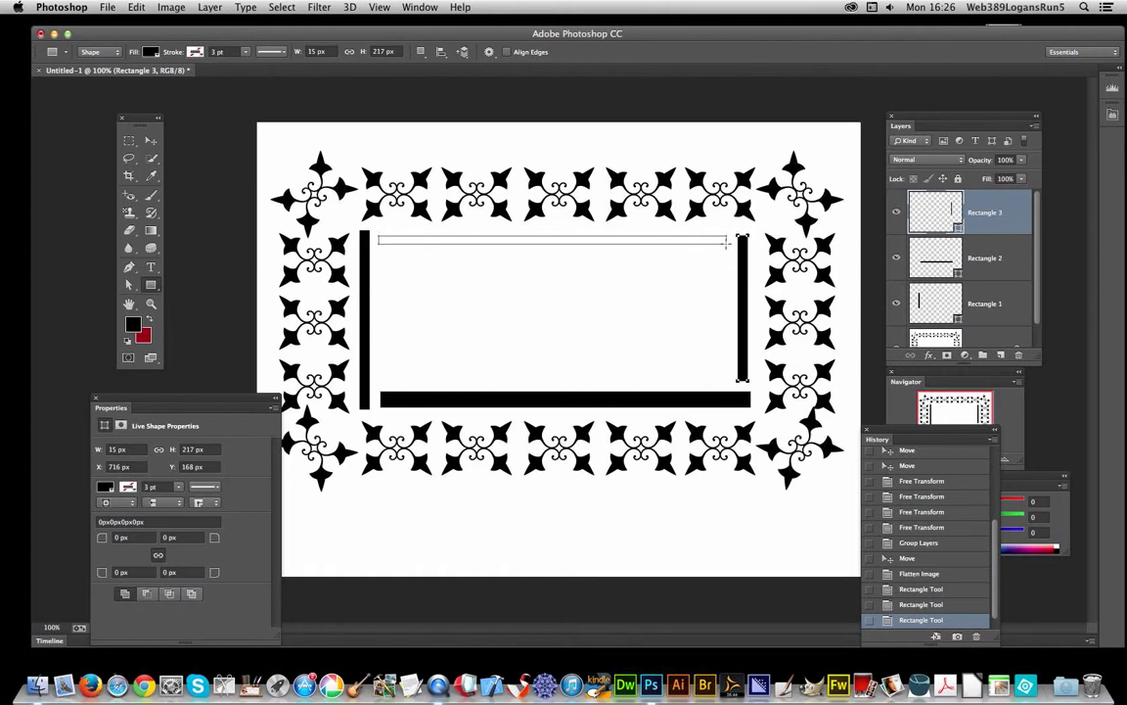
{"action": "left_click", "coordinate": [224, 7]}
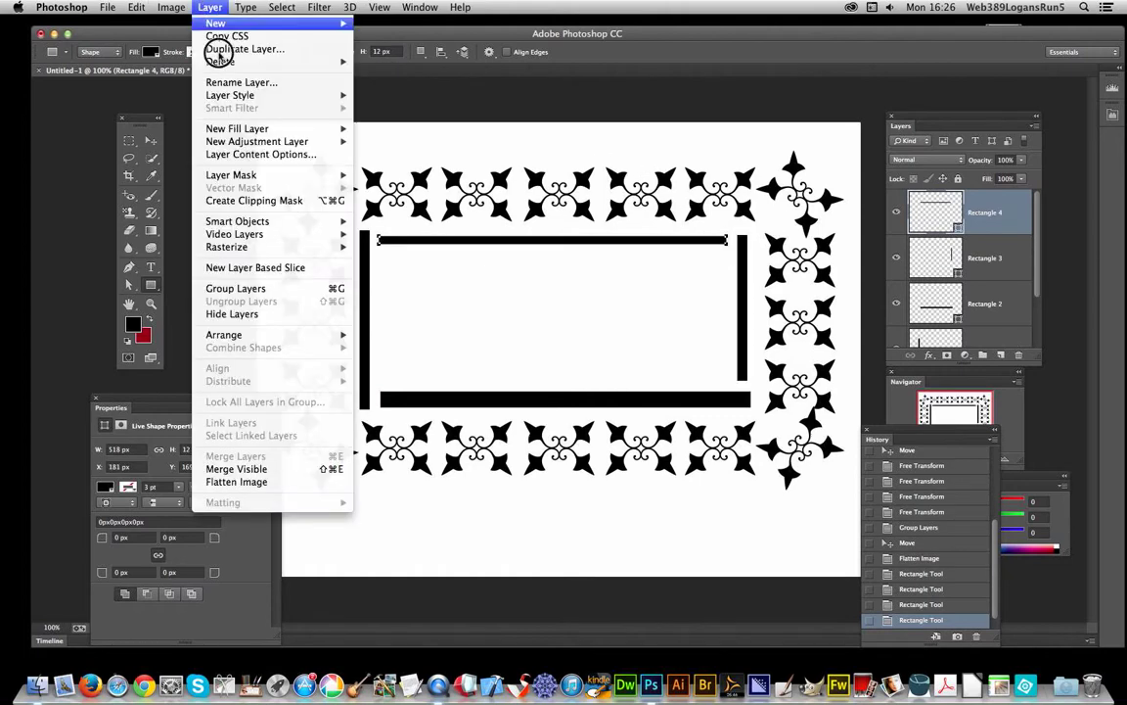
{"action": "key", "text": "Escape"}
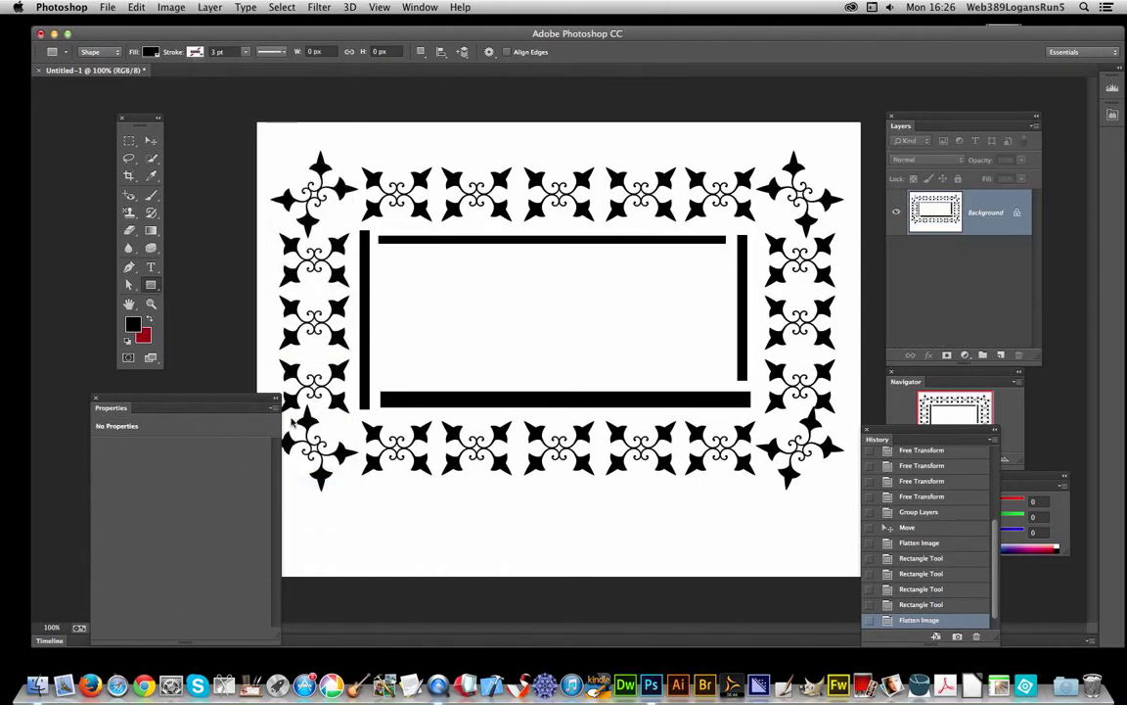